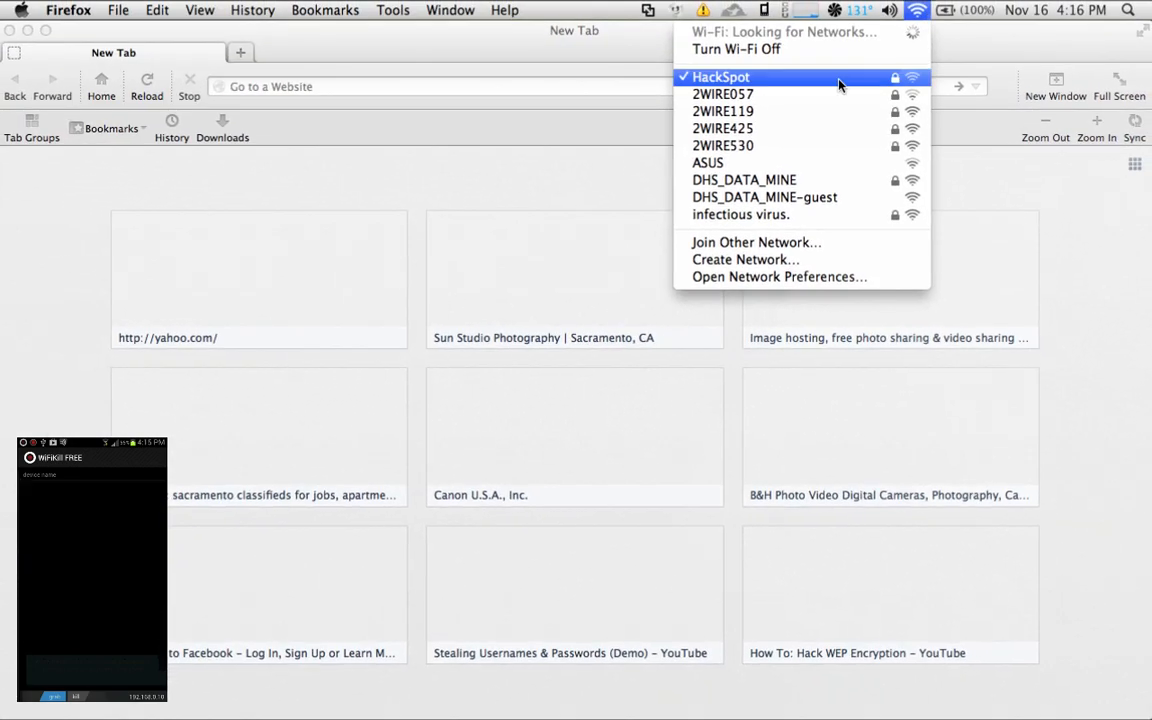
click(740, 73)
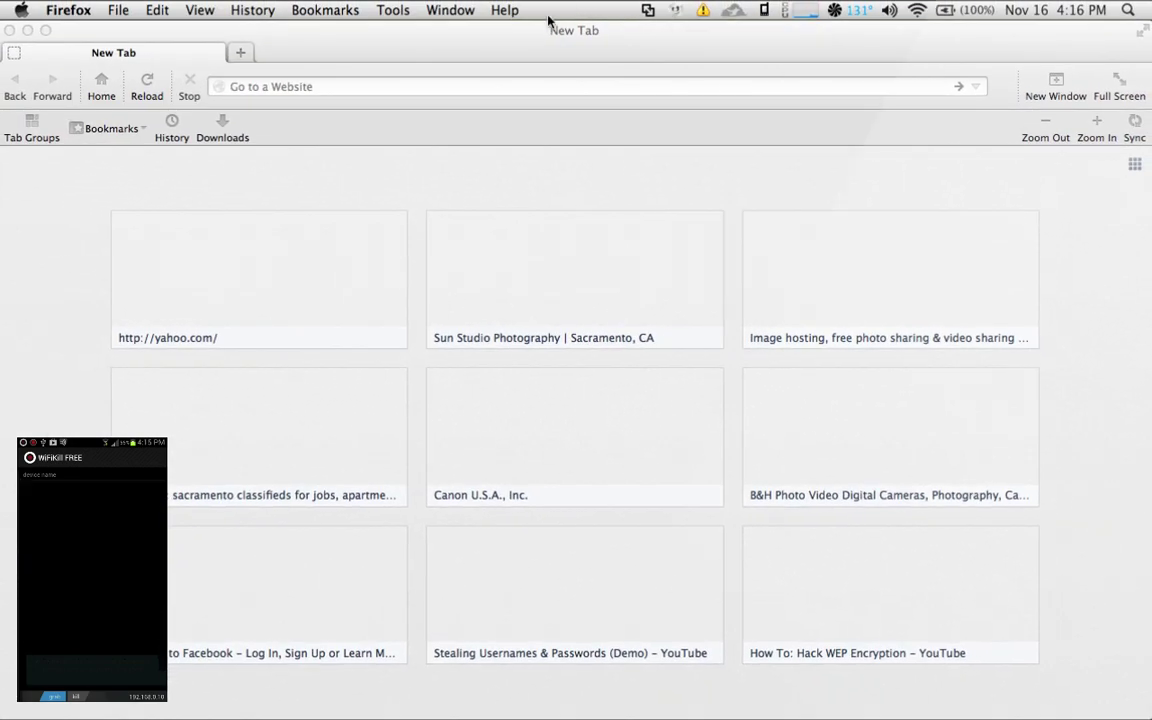
click(366, 87)
text(www.)
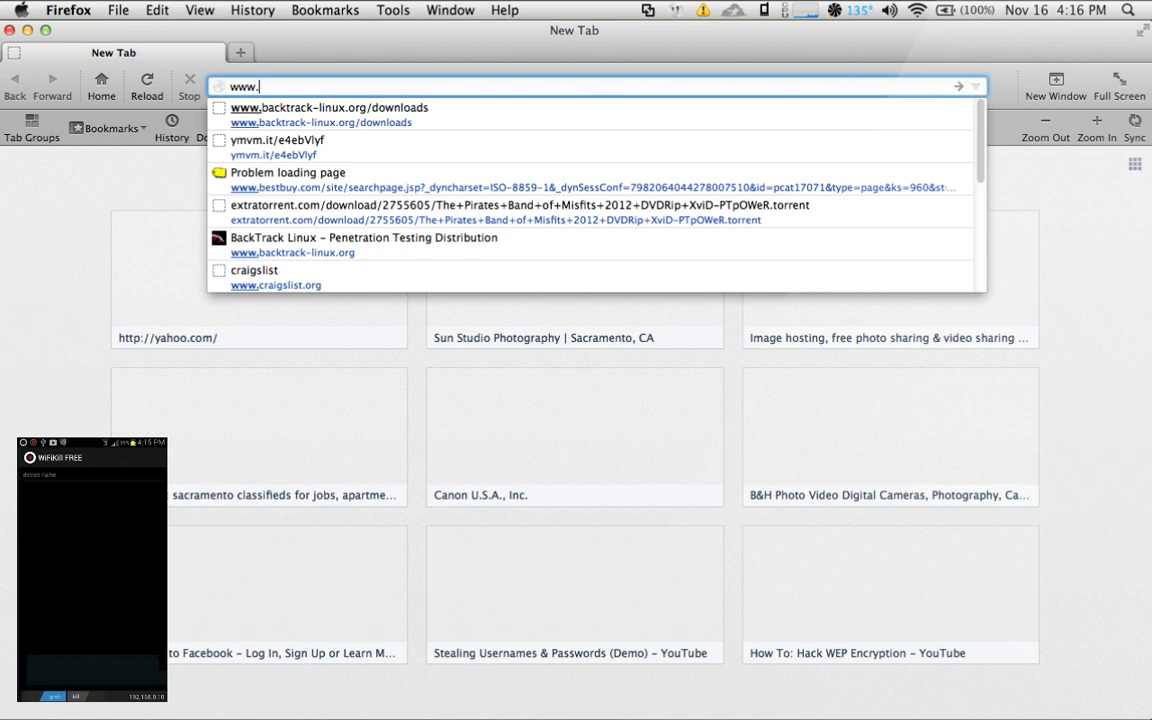
text(yahoo.com)
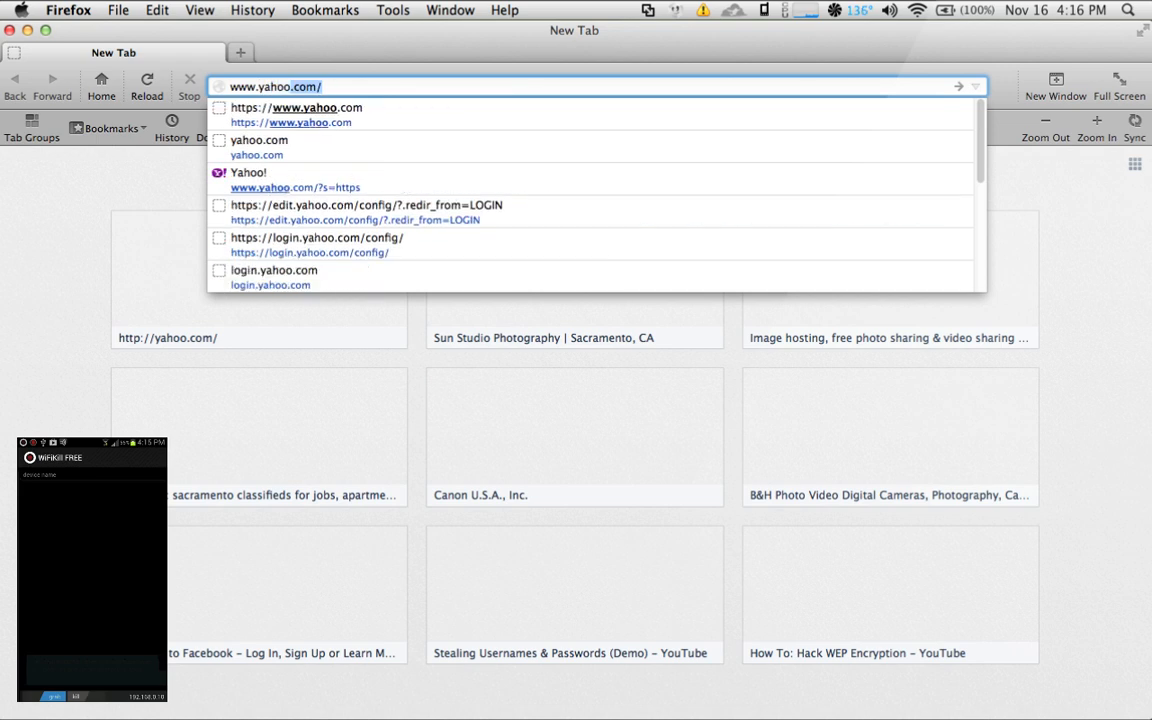
key(Return)
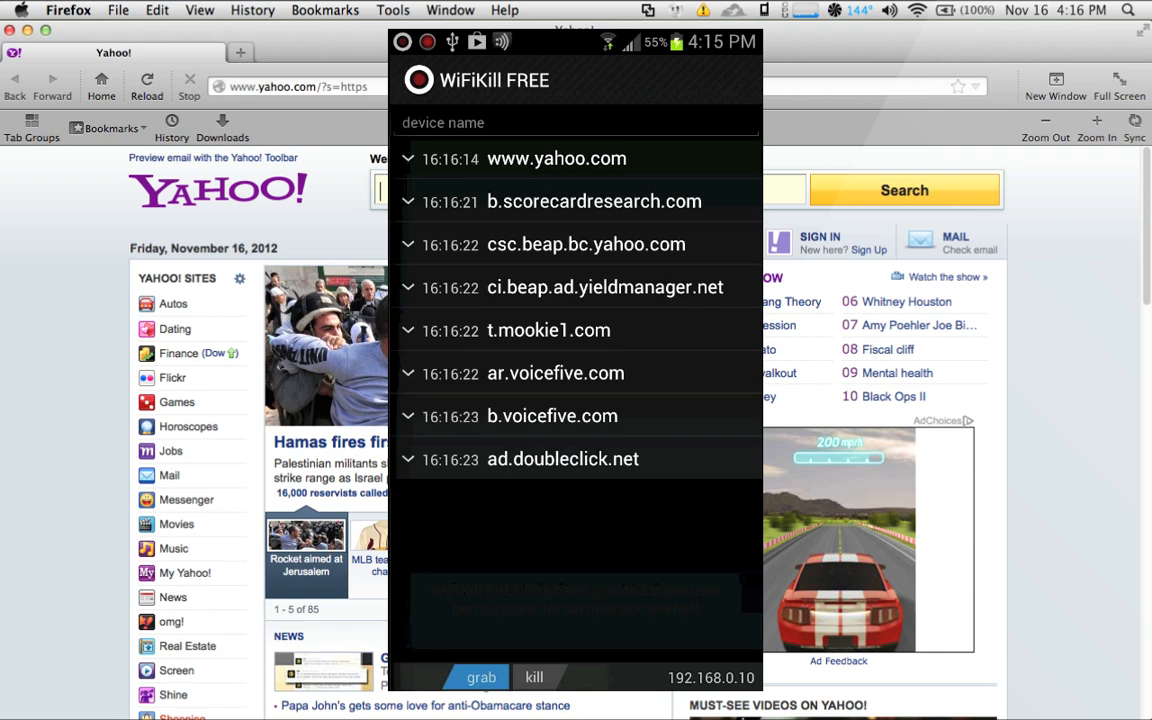
click(240, 52)
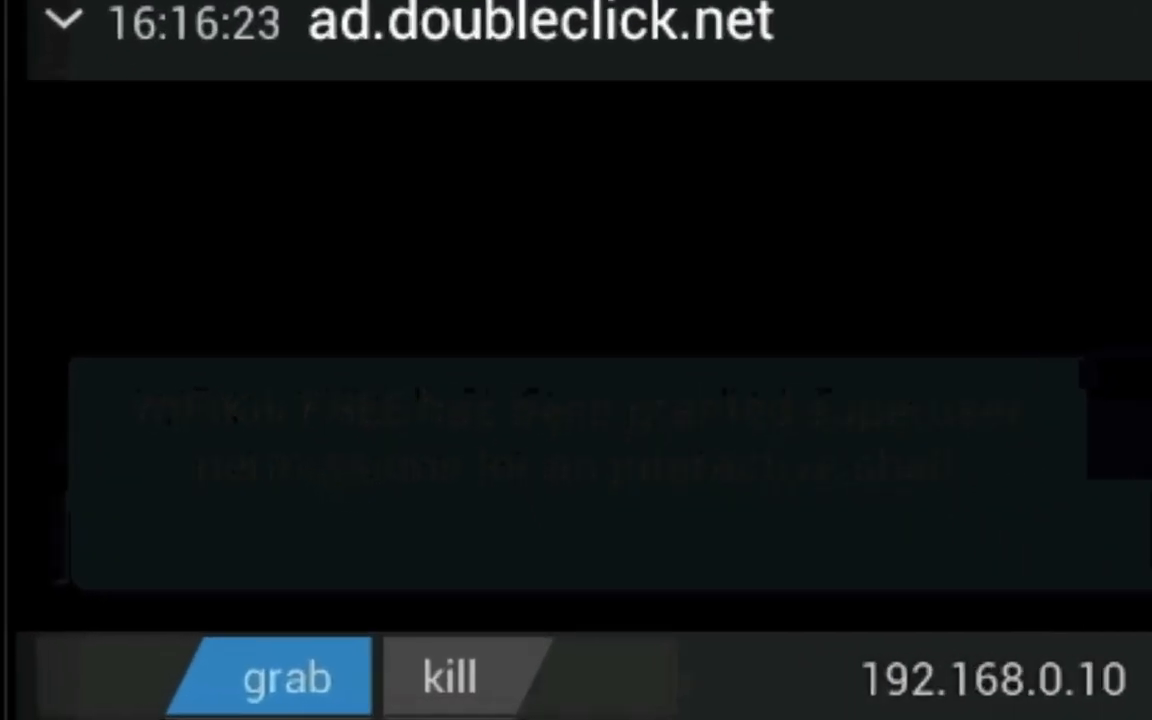
click(467, 675)
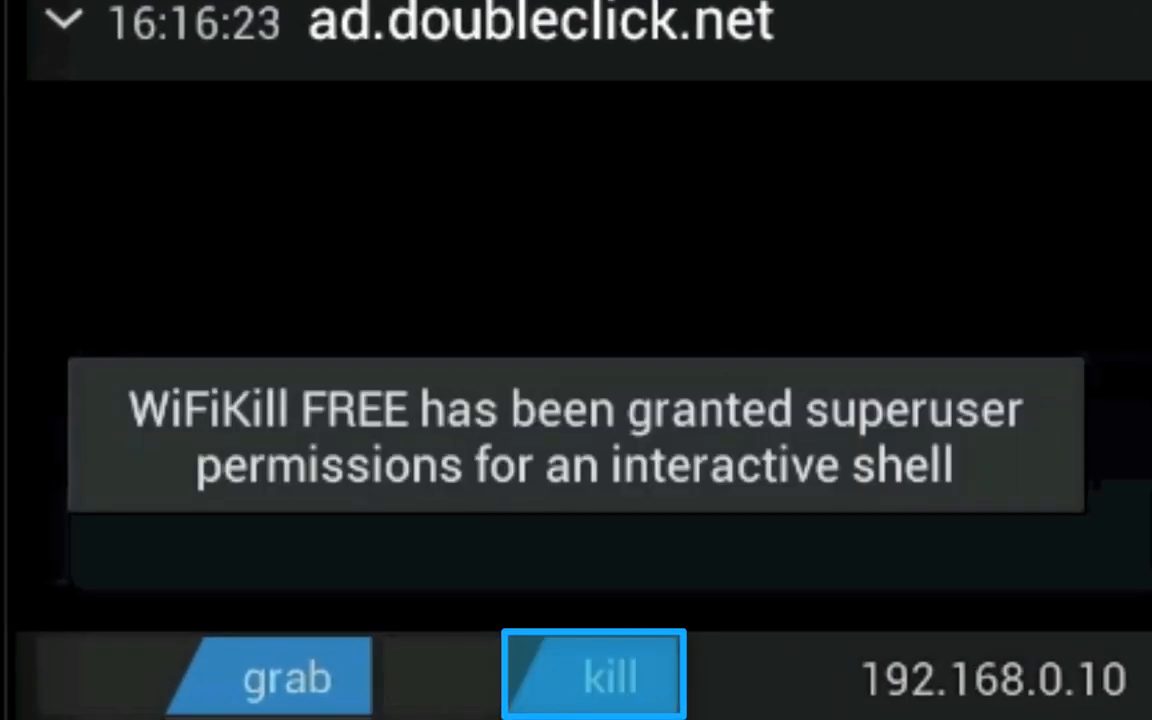
text(w.)
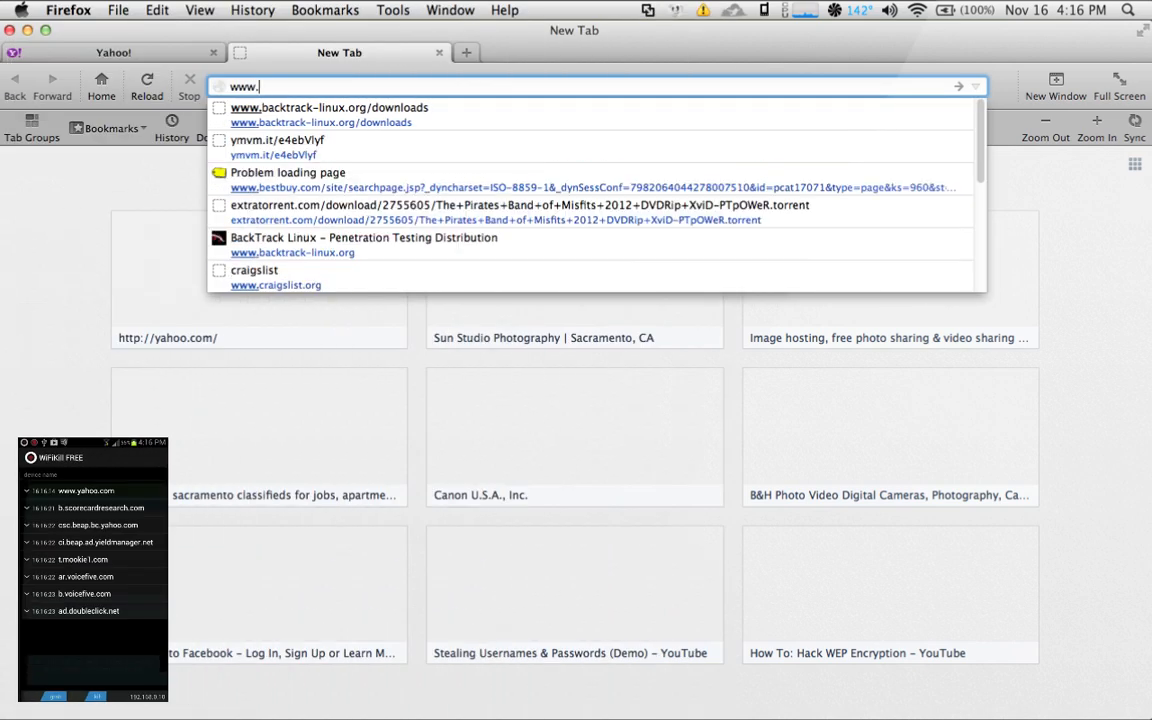
text(yahoo.com)
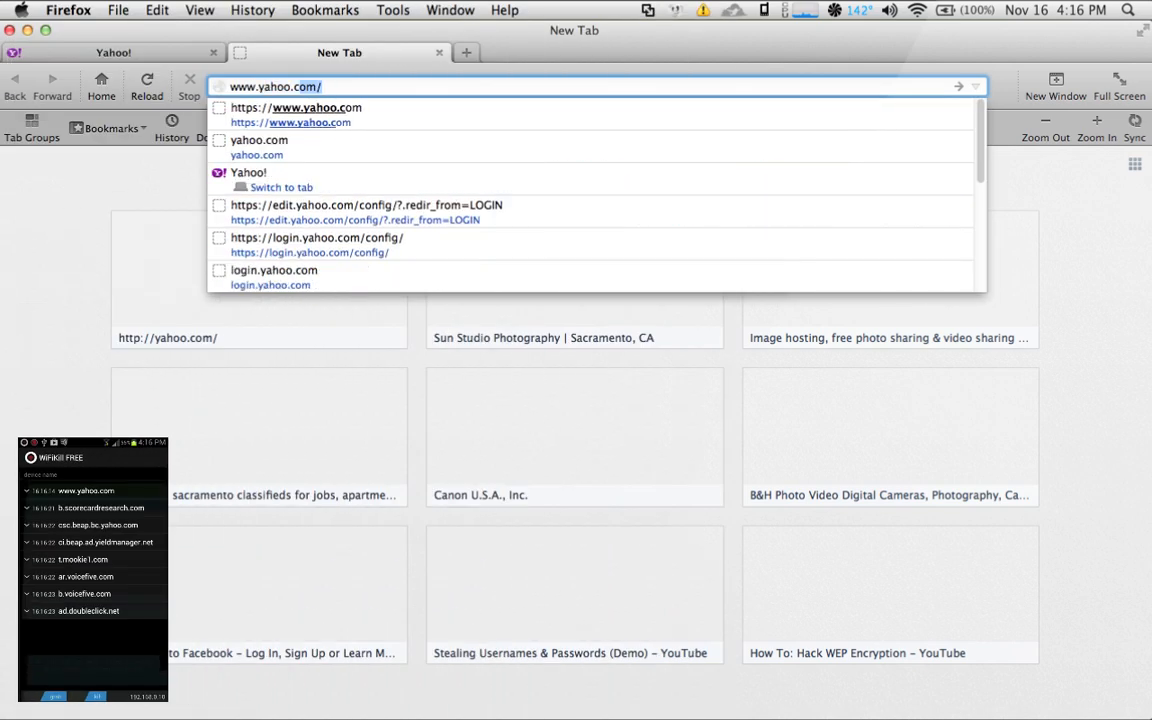
text(/)
key(Return)
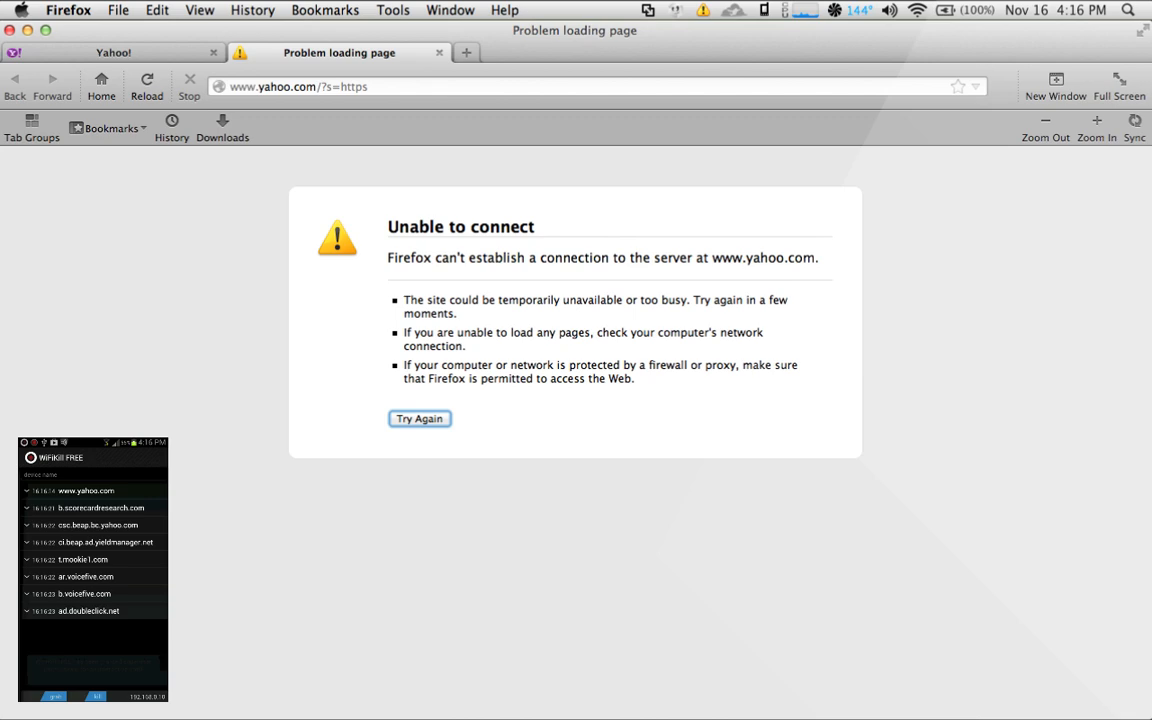